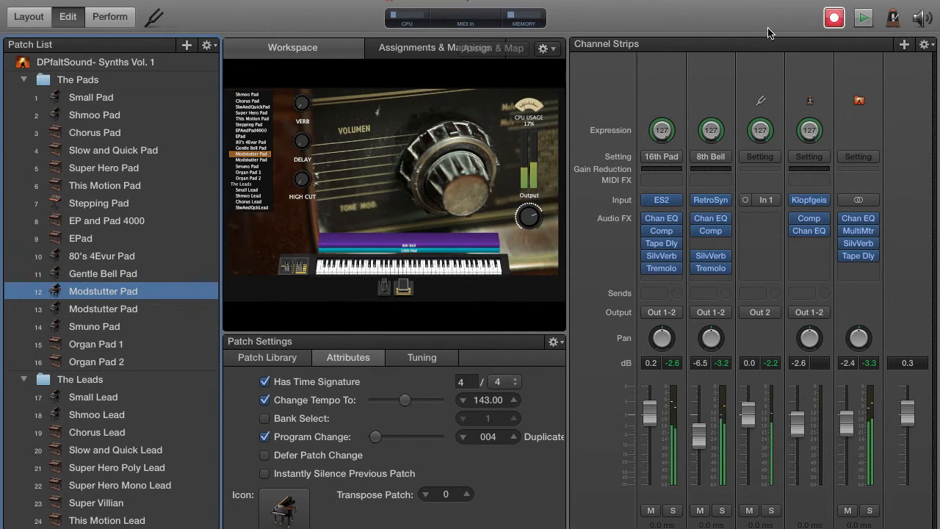
Step: Select the second Modstutter Pad patch and inspect the Retro Synth settings on its 8th Bell channel strip
{"action": "left_click", "coordinate": [134, 315]}
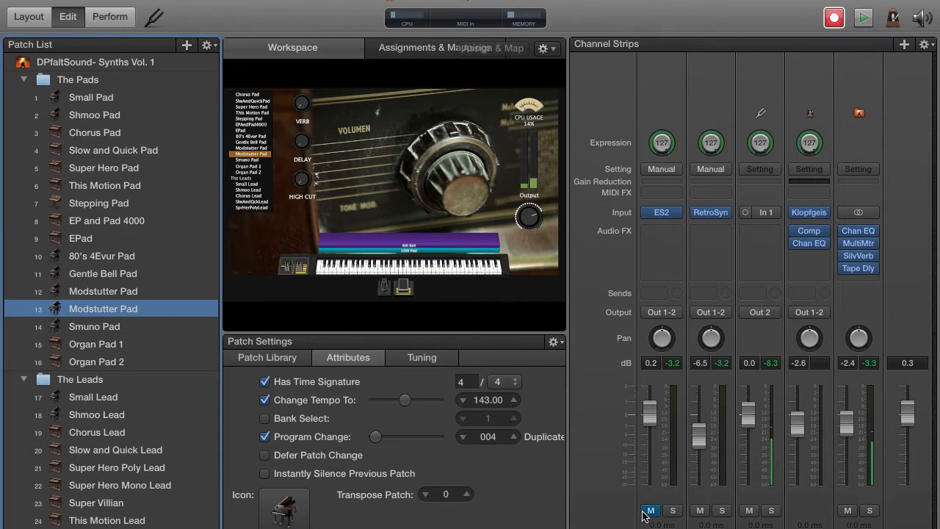
{"action": "left_click", "coordinate": [703, 73]}
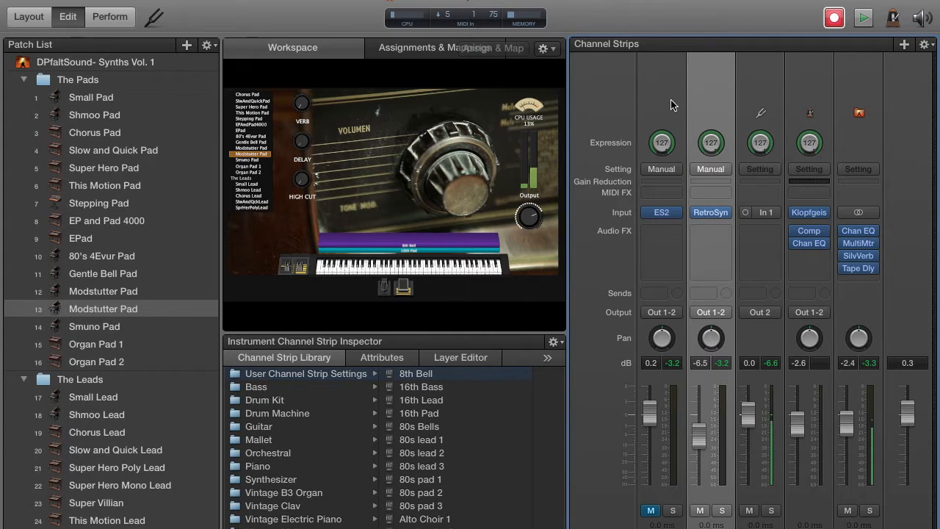
{"action": "mouse_move", "coordinate": [710, 217]}
{"action": "left_click", "coordinate": [711, 213]}
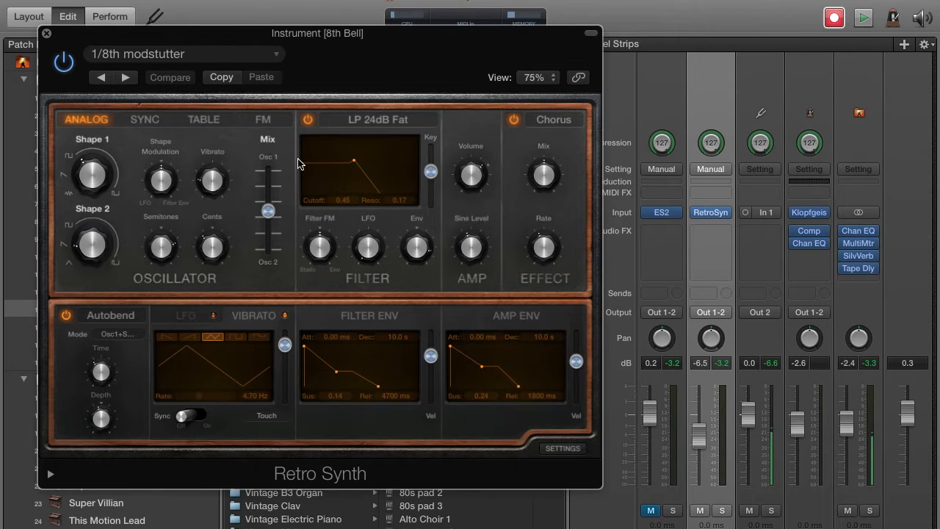
{"action": "left_click", "coordinate": [46, 34]}
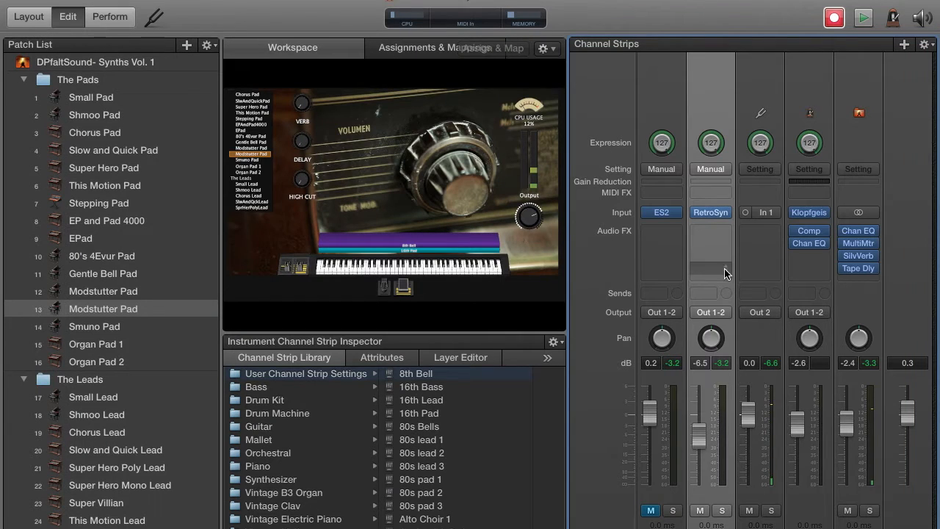
Step: Insert a stereo Channel EQ as the first audio effect on the 8th Bell strip, keeping its default curve
{"action": "left_click", "coordinate": [719, 233]}
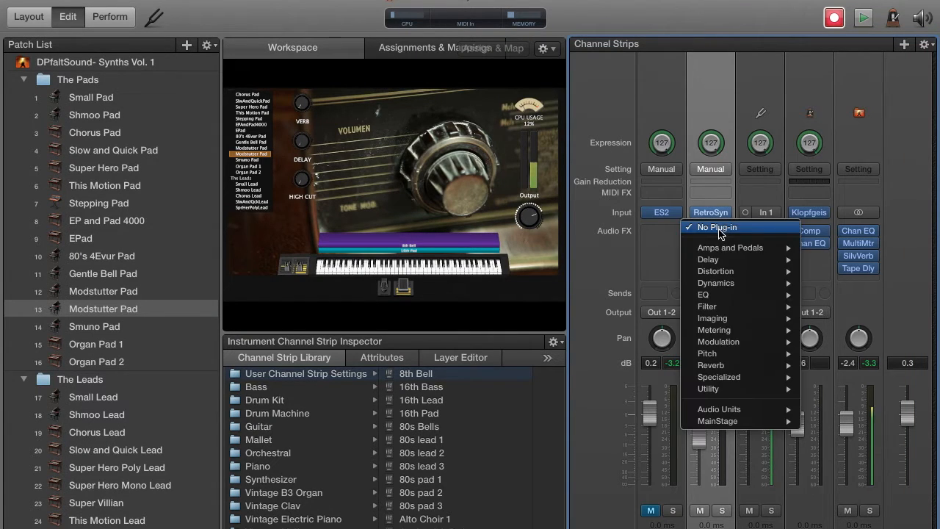
{"action": "mouse_move", "coordinate": [723, 296]}
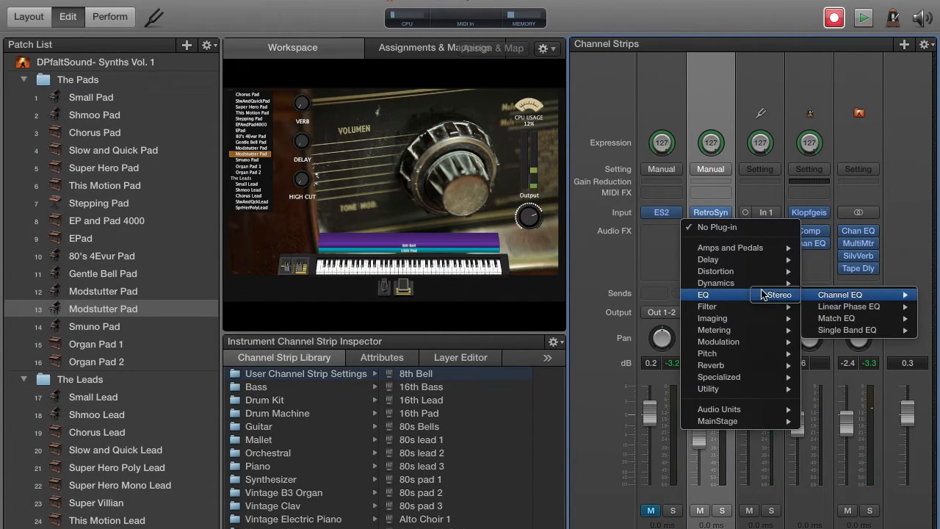
{"action": "left_click", "coordinate": [839, 295]}
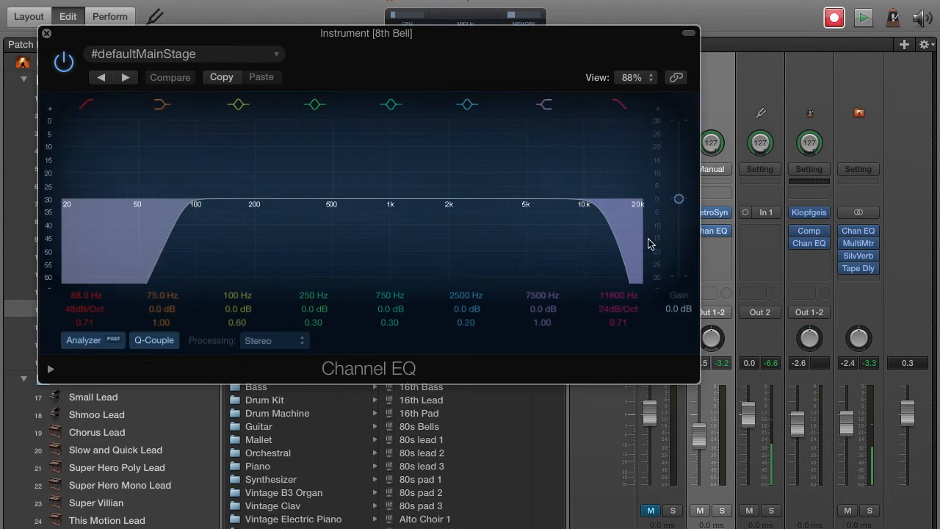
{"action": "left_click", "coordinate": [46, 34]}
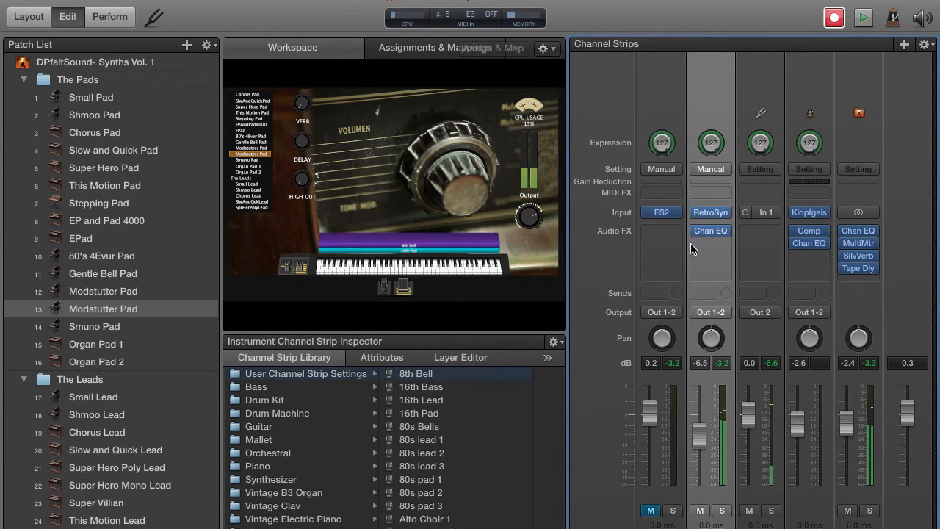
Step: Add a stereo Compressor below the Channel EQ on the 8th Bell strip
{"action": "left_click", "coordinate": [716, 252]}
{"action": "mouse_move", "coordinate": [716, 321]}
{"action": "mouse_move", "coordinate": [718, 297]}
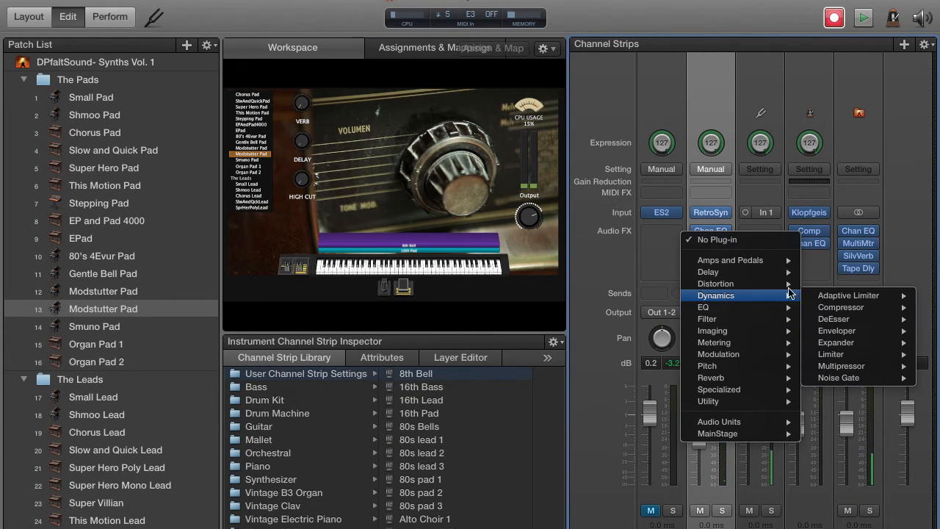
{"action": "mouse_move", "coordinate": [806, 309]}
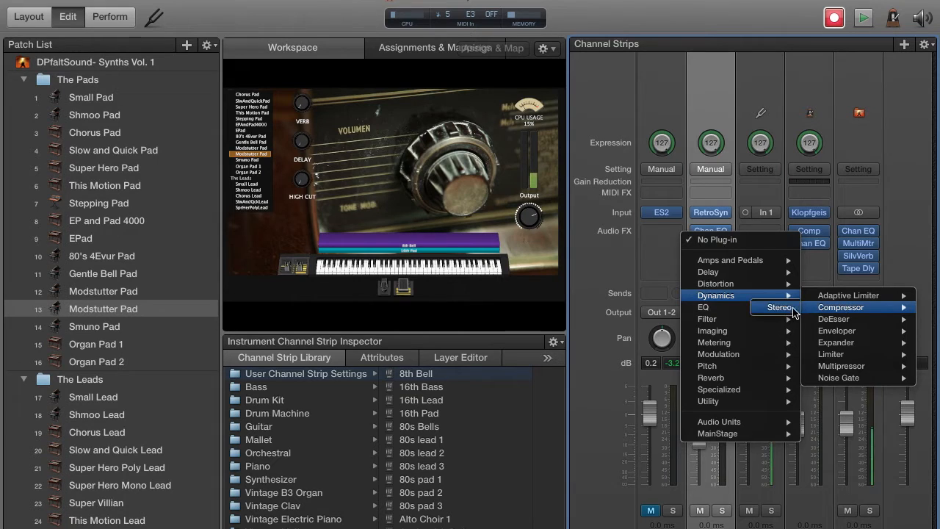
{"action": "left_click", "coordinate": [779, 307]}
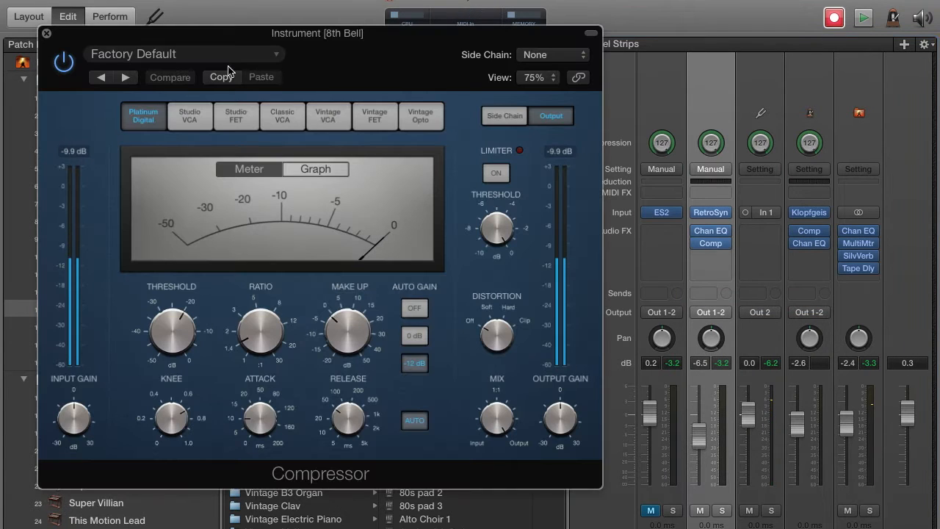
Step: Switch the Compressor to Vintage VCA with a 2.9:1 ratio and slightly more make-up gain, comparing the sound with it bypassed
{"action": "left_click", "coordinate": [334, 118]}
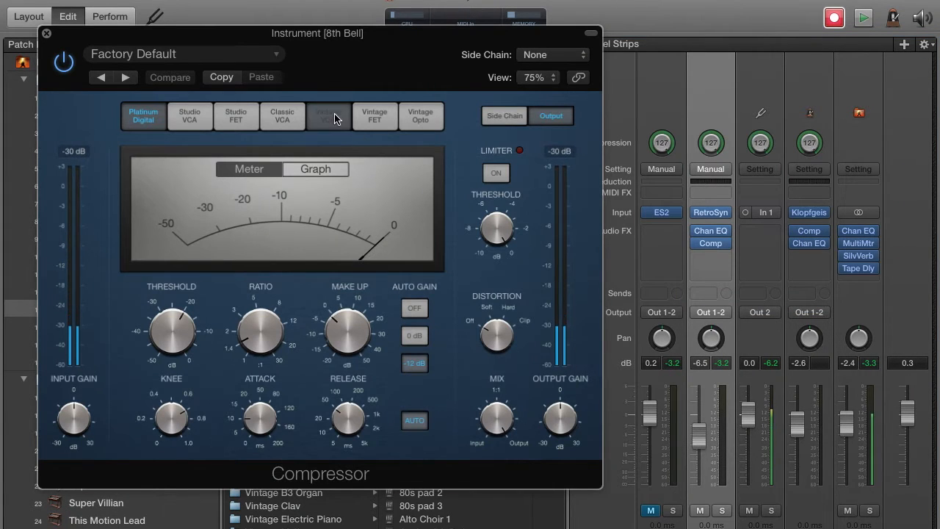
{"action": "mouse_move", "coordinate": [248, 333]}
{"action": "left_click_drag", "start_coordinate": [248, 332], "coordinate": [259, 301]}
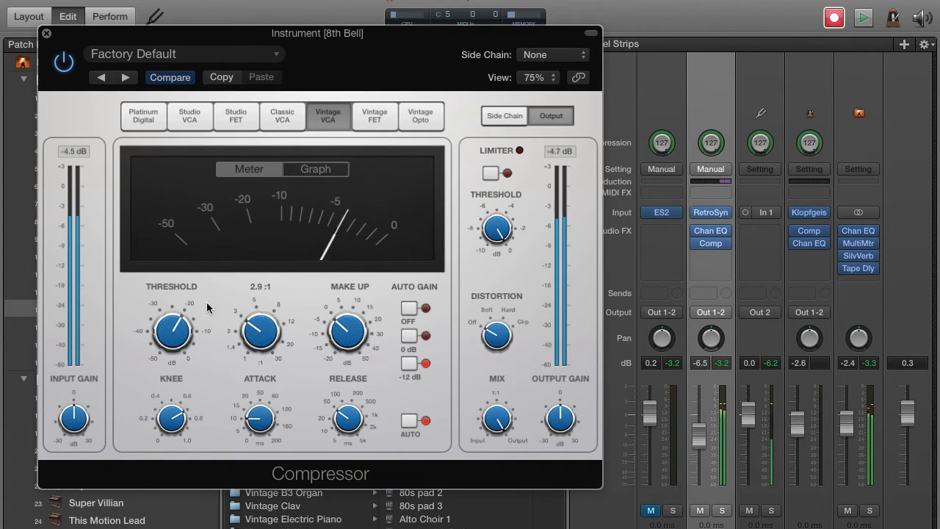
{"action": "left_click_drag", "start_coordinate": [342, 338], "coordinate": [341, 334]}
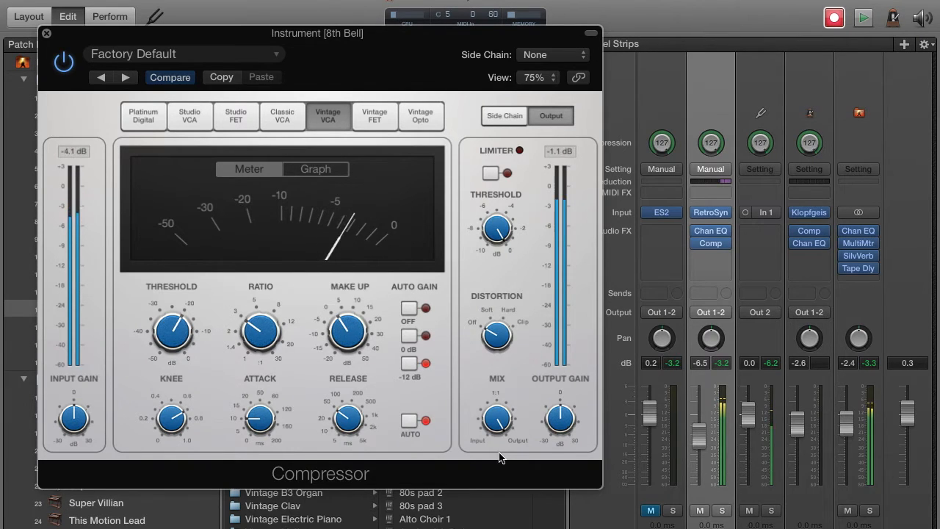
{"action": "left_click", "coordinate": [62, 63]}
{"action": "left_click", "coordinate": [62, 63]}
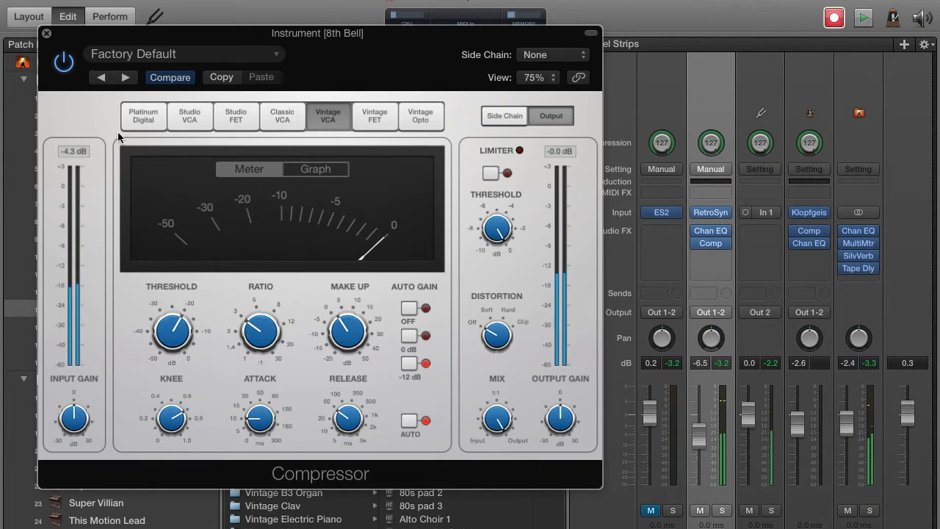
{"action": "left_click", "coordinate": [46, 34]}
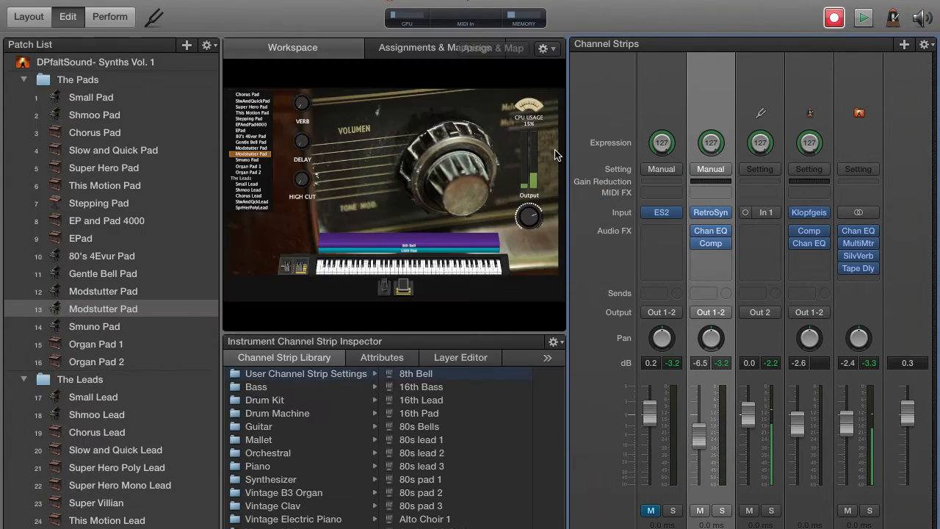
Step: Add a stereo SilverVerb reverb after the Compressor on the 8th Bell strip
{"action": "left_click", "coordinate": [710, 254]}
{"action": "mouse_move", "coordinate": [726, 393]}
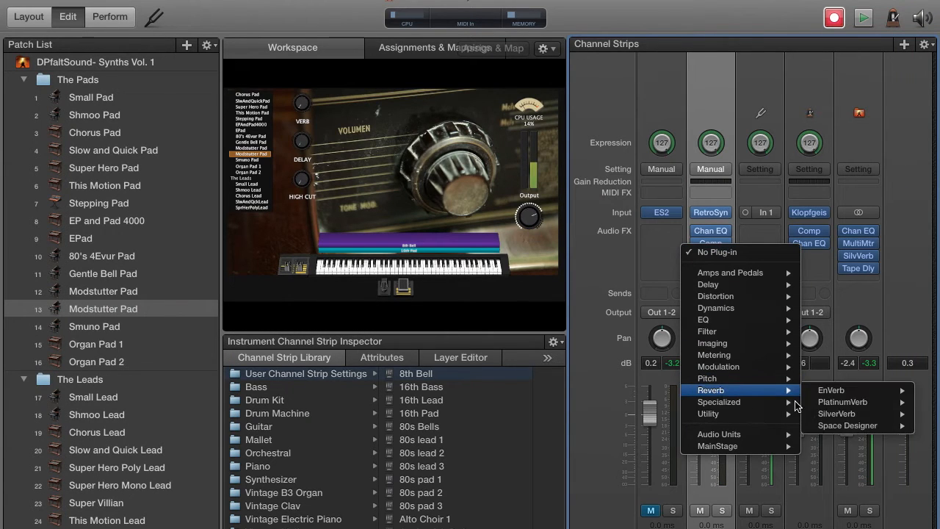
{"action": "mouse_move", "coordinate": [807, 417]}
{"action": "left_click", "coordinate": [779, 413]}
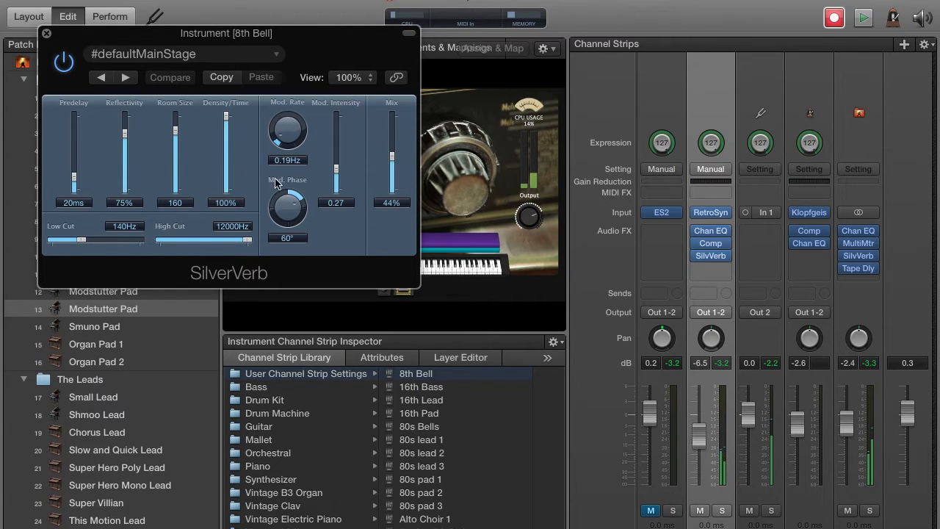
Step: Set the SilverVerb's modulation intensity to 0.47 and its predelay to 9 ms
{"action": "left_click_drag", "start_coordinate": [337, 171], "coordinate": [337, 154]}
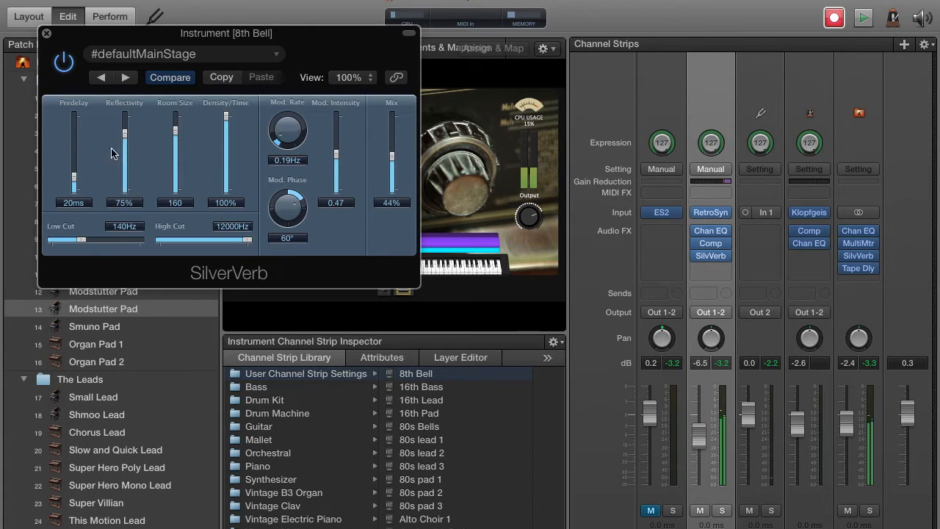
{"action": "left_click_drag", "start_coordinate": [74, 183], "coordinate": [77, 188]}
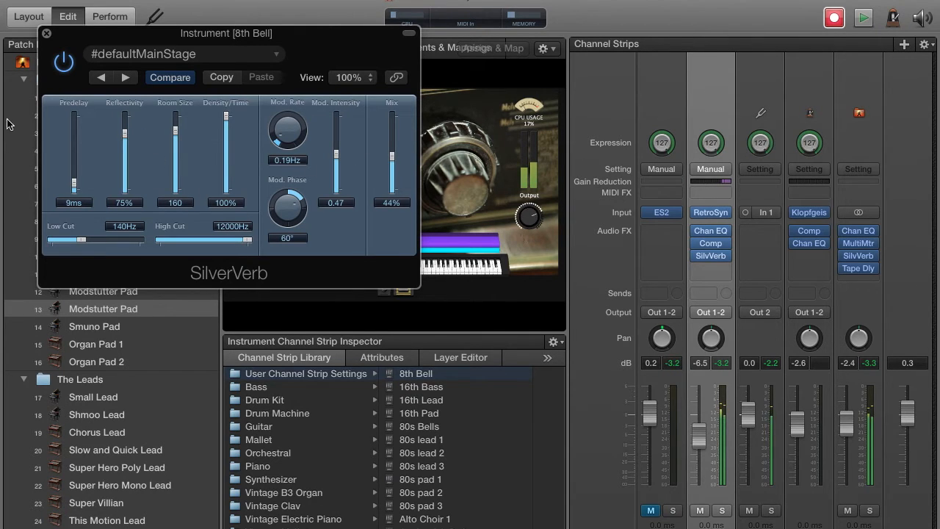
{"action": "left_click", "coordinate": [46, 33]}
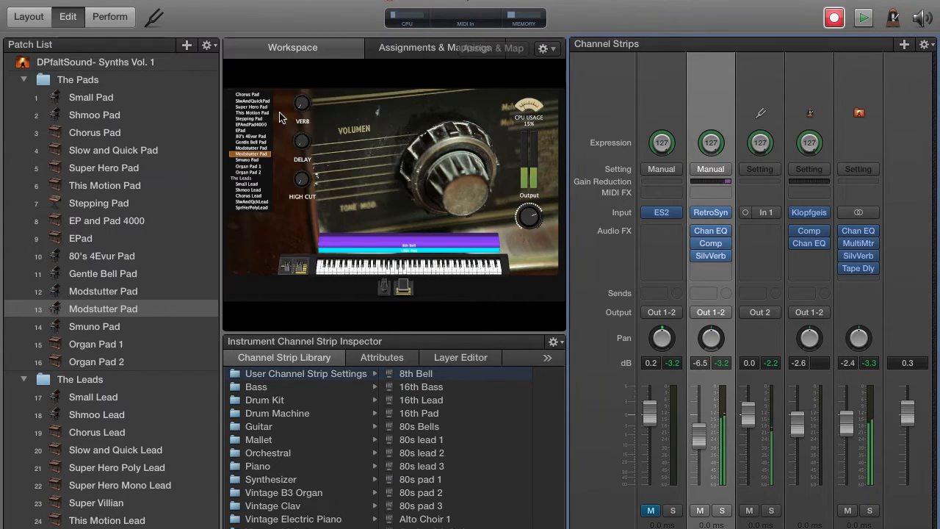
Step: Add a stereo Tremolo modulation effect after the SilverVerb on the 8th Bell strip
{"action": "left_click", "coordinate": [708, 268]}
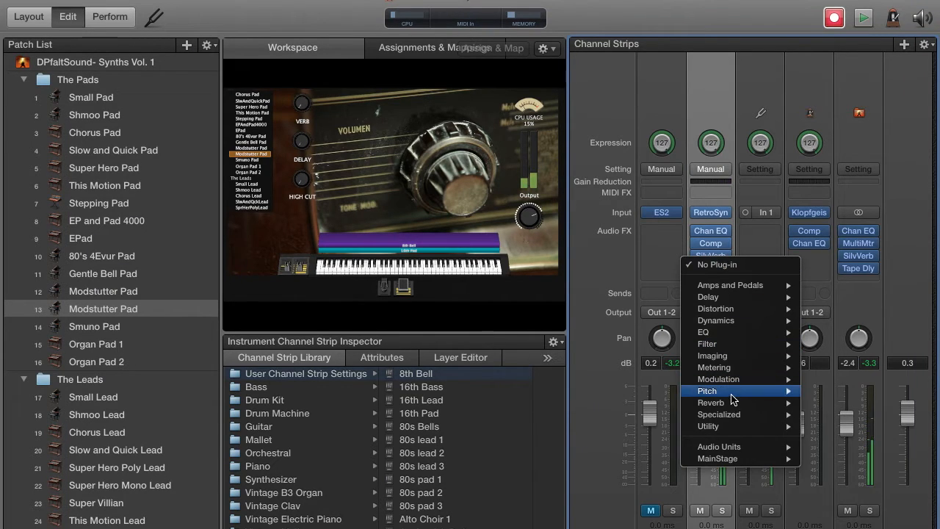
{"action": "mouse_move", "coordinate": [732, 382]}
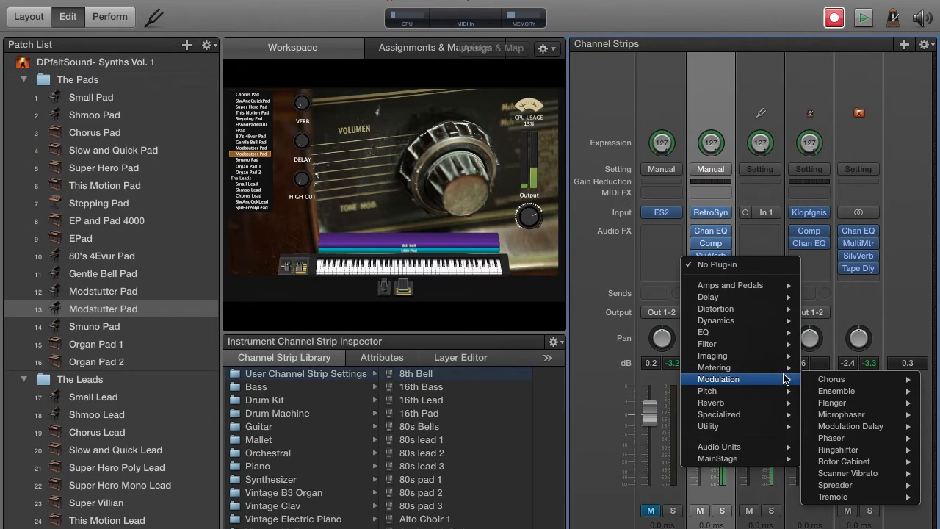
{"action": "mouse_move", "coordinate": [833, 499]}
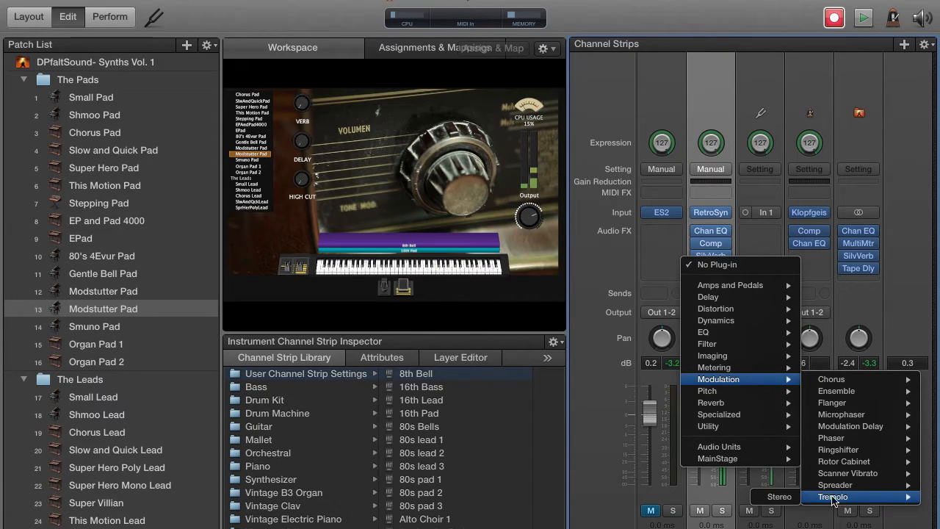
{"action": "left_click", "coordinate": [776, 499]}
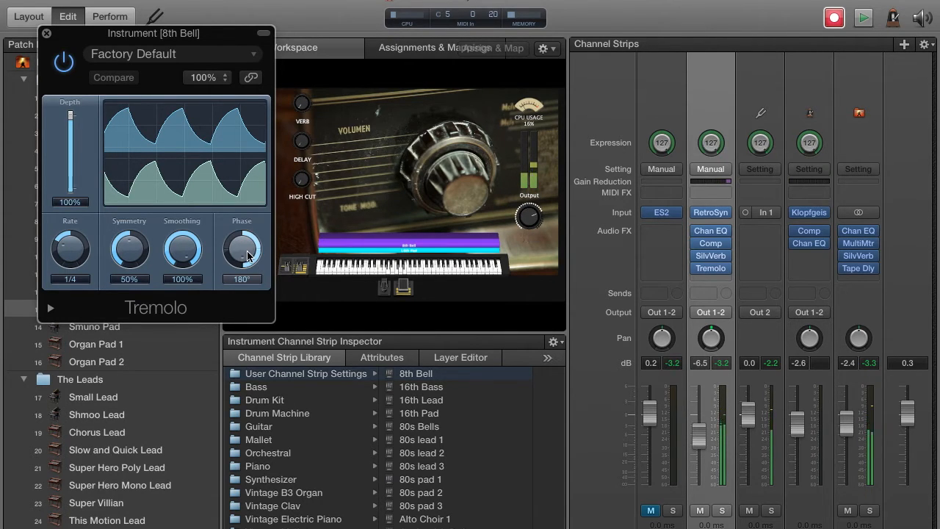
Step: Set the Tremolo to phase 0°, rate 1/8, symmetry 1% and smoothing 91%
{"action": "left_click_drag", "start_coordinate": [247, 256], "coordinate": [242, 306]}
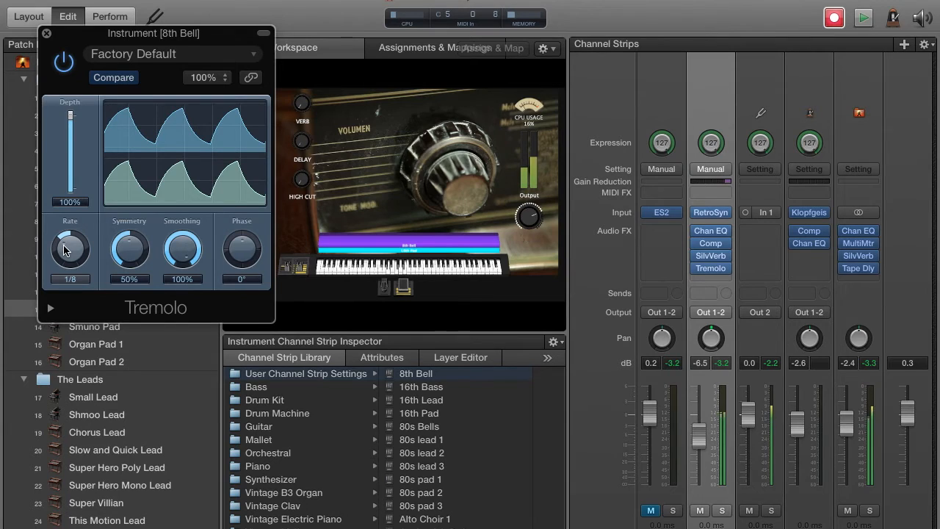
{"action": "mouse_move", "coordinate": [63, 250]}
{"action": "left_mouse_down"}
{"action": "mouse_move", "coordinate": [66, 264]}
{"action": "mouse_move", "coordinate": [70, 251]}
{"action": "left_mouse_up"}
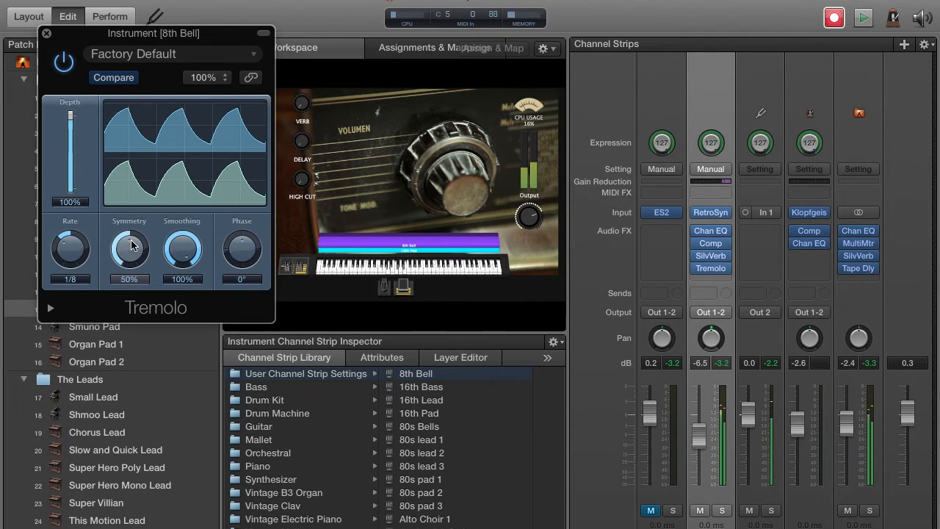
{"action": "left_click_drag", "start_coordinate": [131, 245], "coordinate": [139, 298]}
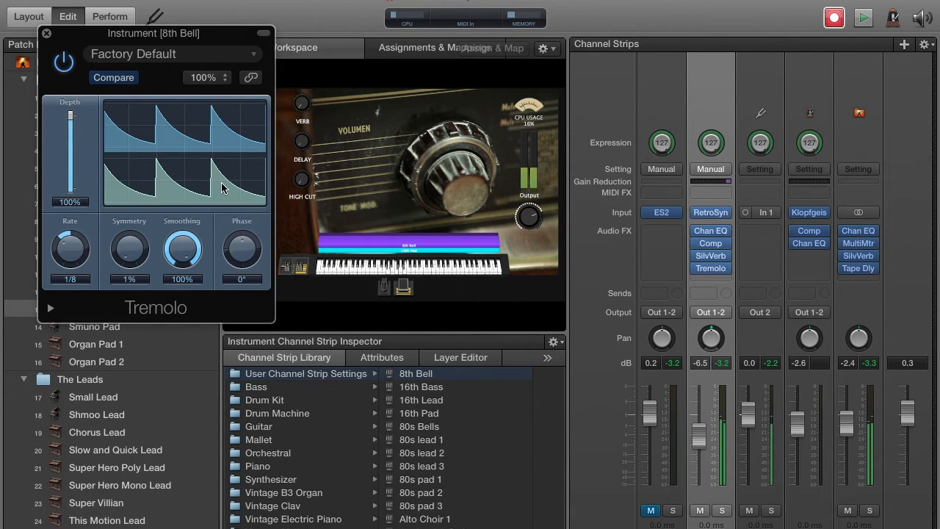
{"action": "left_click_drag", "start_coordinate": [122, 253], "coordinate": [151, 254]}
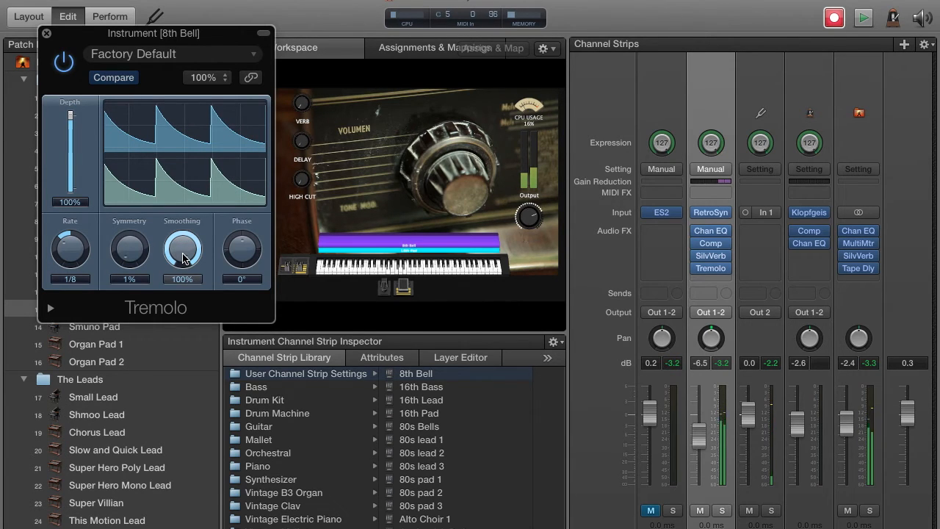
{"action": "left_click_drag", "start_coordinate": [183, 257], "coordinate": [239, 263]}
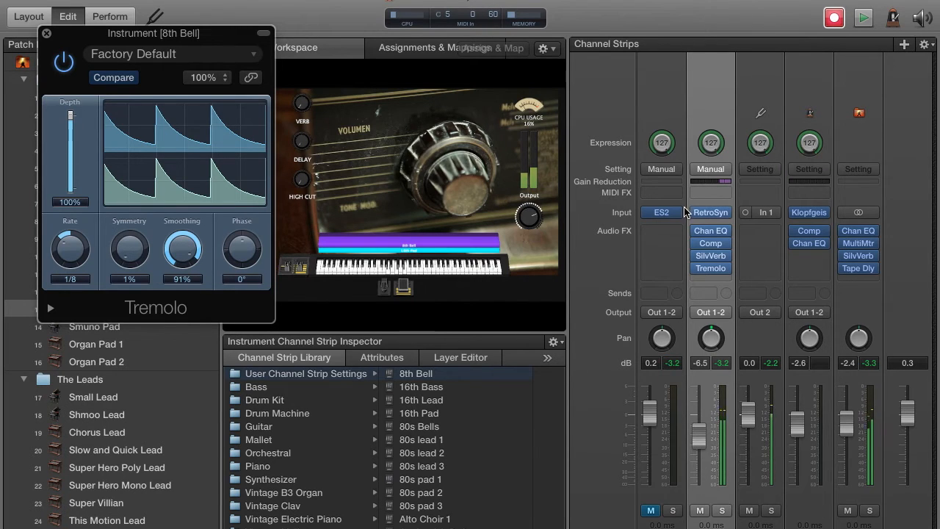
Step: Set the filter envelope sustain of the 8th Bell's Retro Synth to 0.17
{"action": "left_click", "coordinate": [712, 215]}
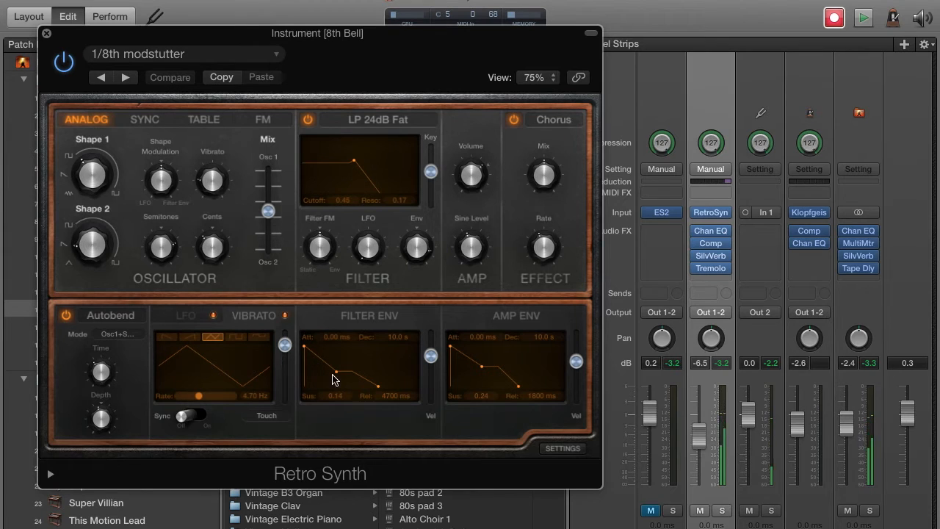
{"action": "mouse_move", "coordinate": [343, 373]}
{"action": "left_mouse_down"}
{"action": "mouse_move", "coordinate": [354, 360]}
{"action": "mouse_move", "coordinate": [355, 374]}
{"action": "left_mouse_up"}
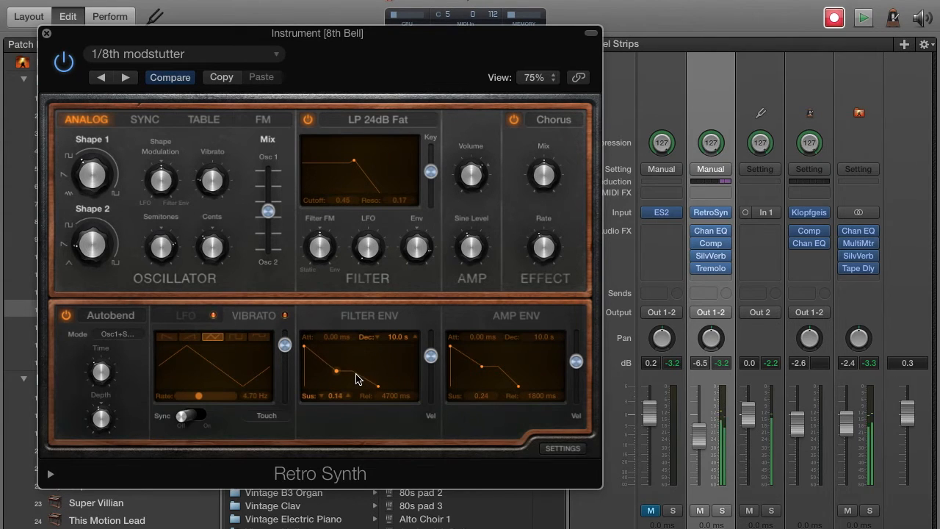
{"action": "left_click", "coordinate": [45, 35]}
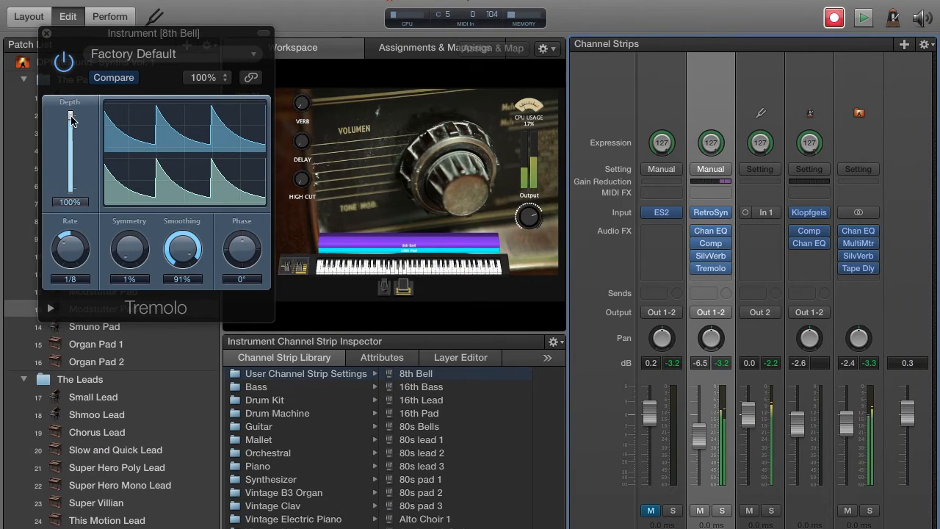
Step: Reduce the Tremolo's depth to 83%, trying 63% first
{"action": "left_click_drag", "start_coordinate": [71, 120], "coordinate": [92, 149]}
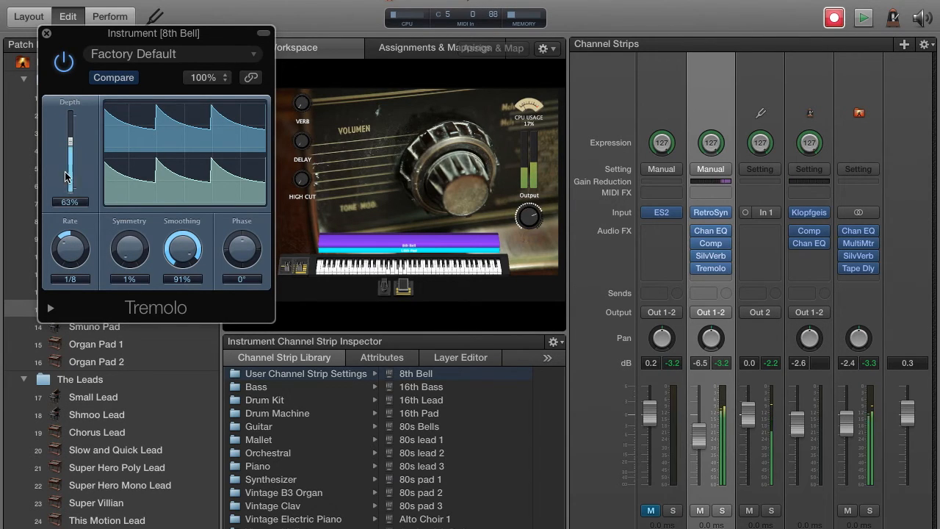
{"action": "left_click_drag", "start_coordinate": [74, 145], "coordinate": [71, 125]}
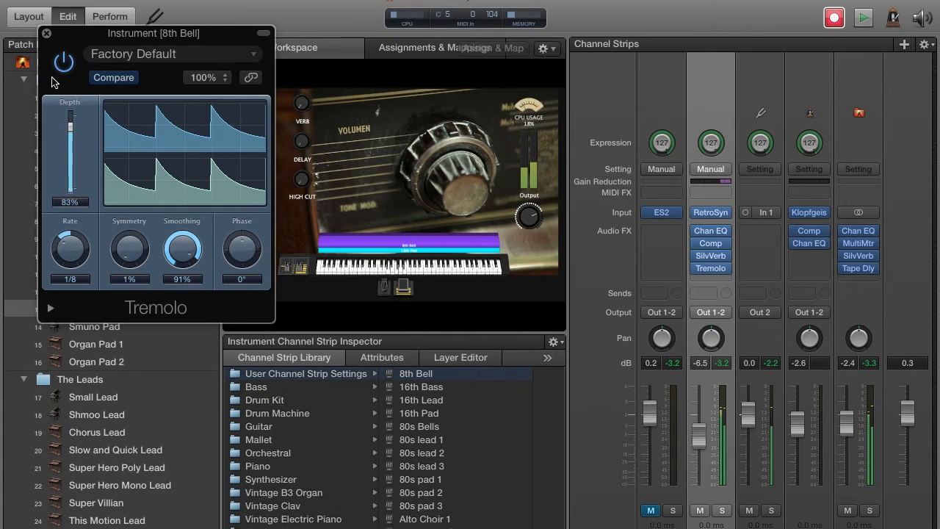
Step: Close the 8th Bell's Tremolo settings and unmute the ES2 pad channel strip
{"action": "left_click", "coordinate": [46, 34]}
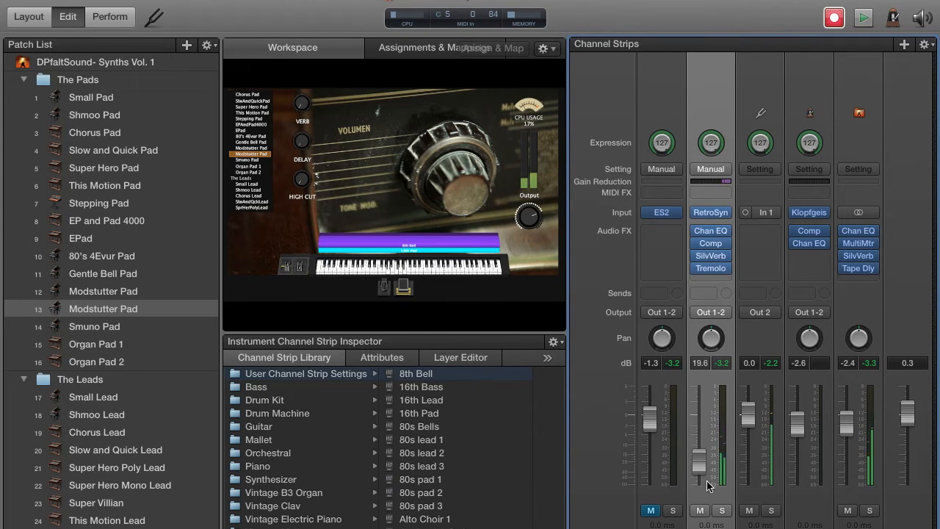
{"action": "left_click", "coordinate": [650, 510]}
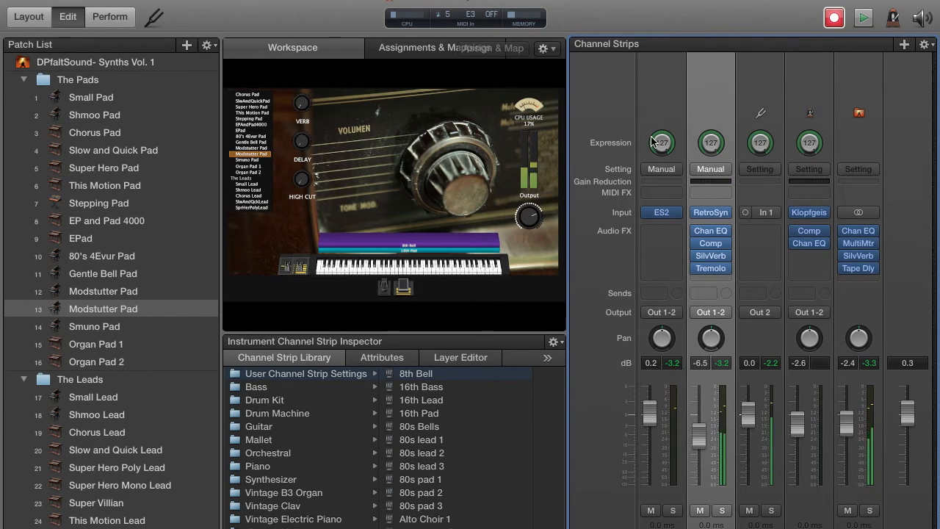
Step: Create one new instrument channel strip on Output 1-2 and load the Classic Rock Organ setting from Vintage B3 Organ
{"action": "left_click", "coordinate": [904, 45]}
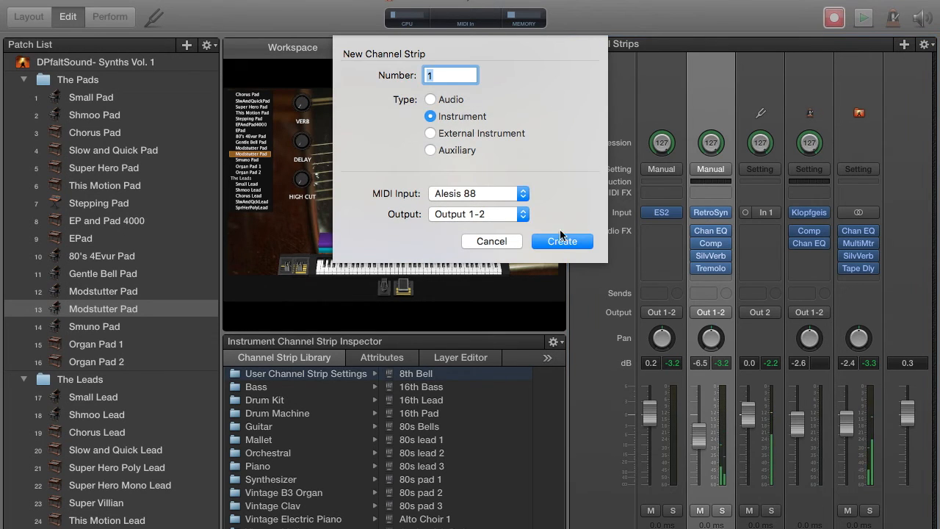
{"action": "left_click", "coordinate": [561, 242]}
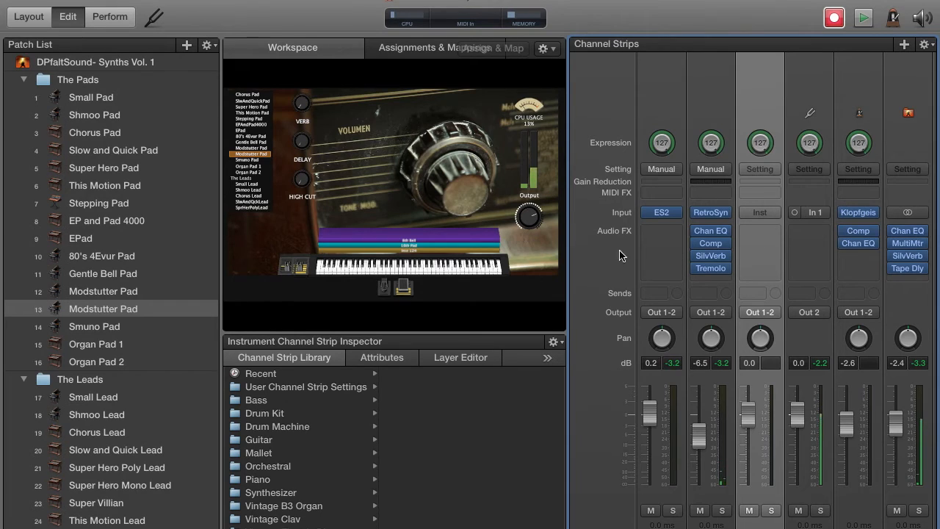
{"action": "left_click", "coordinate": [313, 509]}
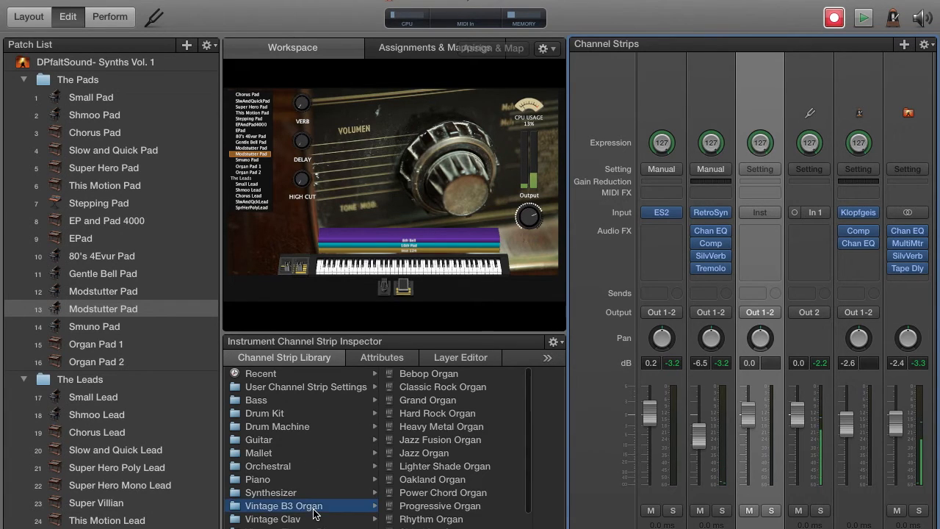
{"action": "left_click", "coordinate": [463, 389]}
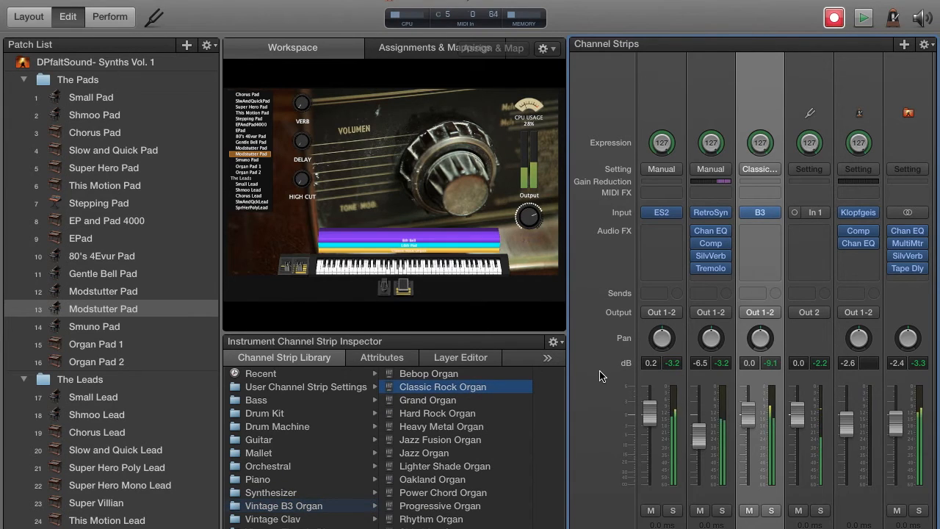
Step: Solo the Classic Rock Organ strip, move the 8th Bell's Tremolo onto it and raise its volume to 6.0 dB
{"action": "left_click", "coordinate": [771, 509]}
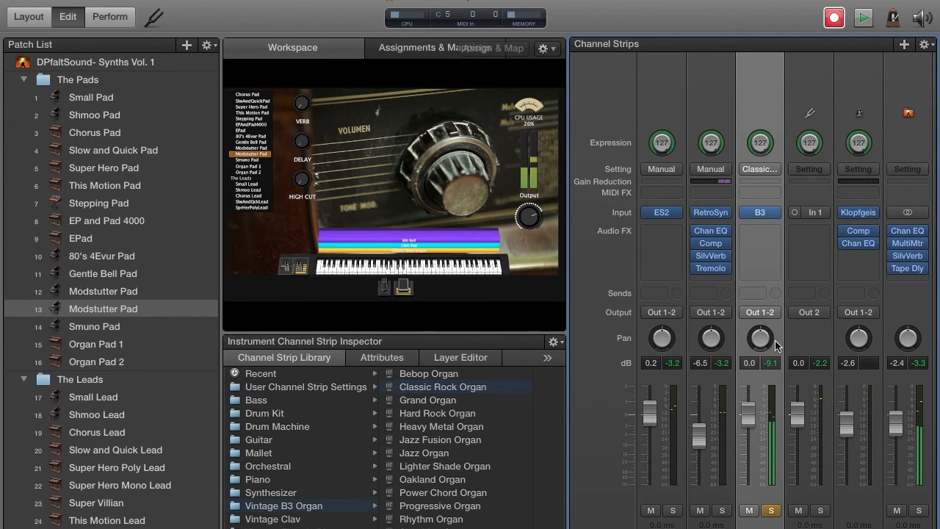
{"action": "left_click_drag", "start_coordinate": [712, 268], "coordinate": [766, 238]}
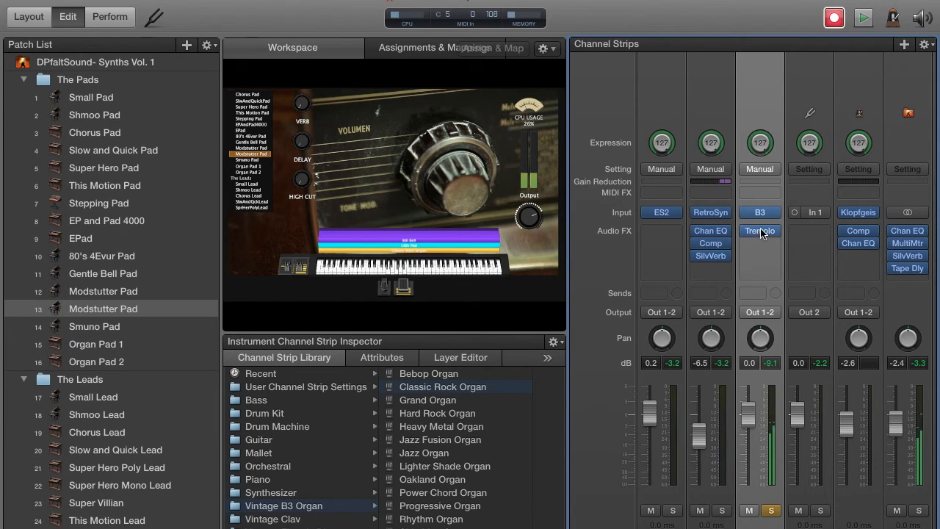
{"action": "left_click_drag", "start_coordinate": [747, 416], "coordinate": [752, 317]}
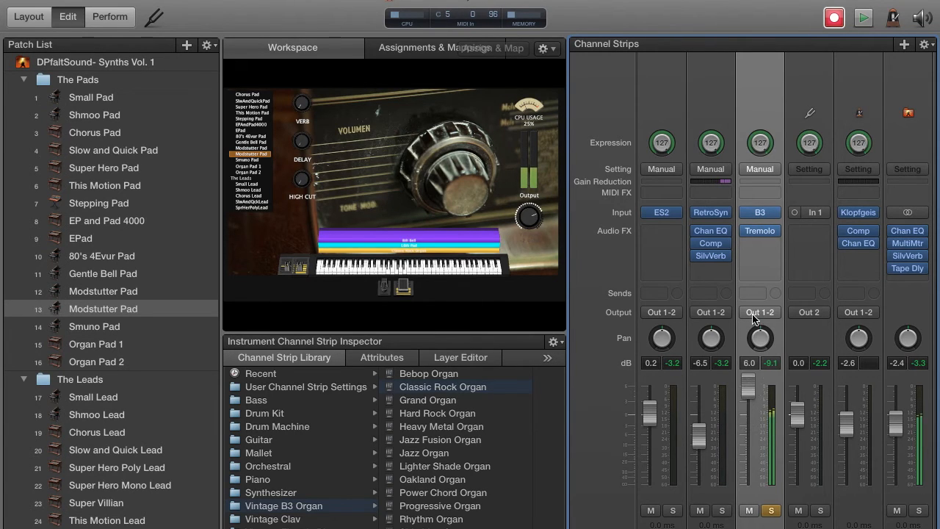
Step: Set the organ's Tremolo to depth 90%, rate 1/16, symmetry 39% and smoothing 93%, trying depth 66% and rate 1/4 first
{"action": "left_click", "coordinate": [762, 230]}
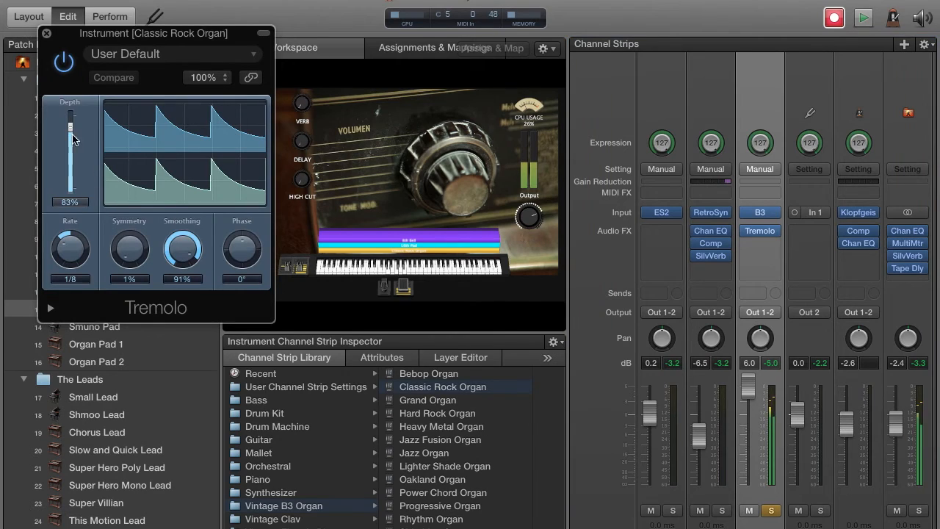
{"action": "left_click_drag", "start_coordinate": [71, 130], "coordinate": [71, 143]}
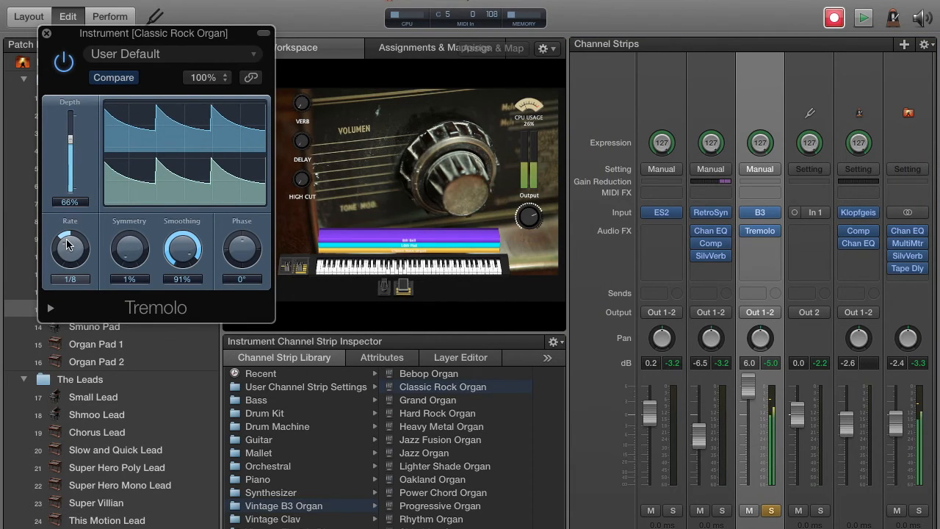
{"action": "left_click_drag", "start_coordinate": [68, 250], "coordinate": [69, 248]}
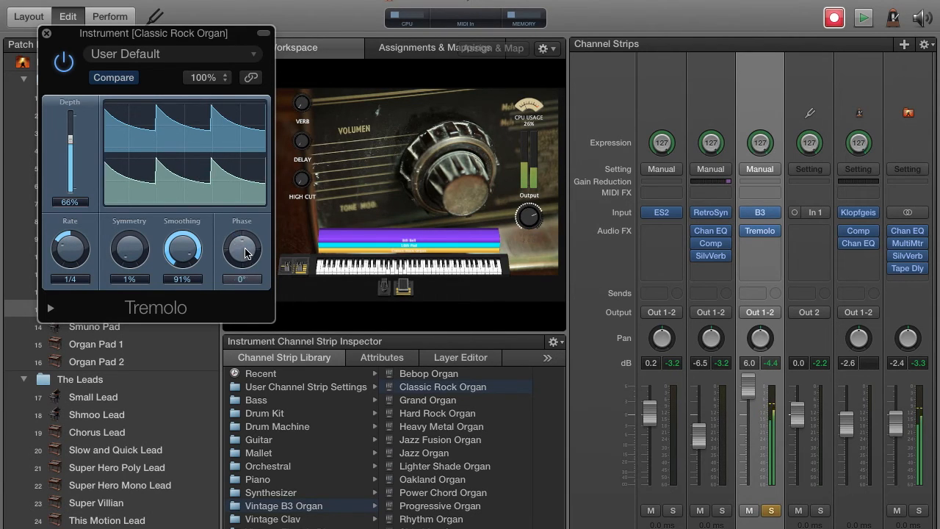
{"action": "left_click_drag", "start_coordinate": [130, 249], "coordinate": [133, 231]}
{"action": "left_click_drag", "start_coordinate": [71, 139], "coordinate": [71, 119]}
{"action": "left_click_drag", "start_coordinate": [179, 271], "coordinate": [143, 232]}
{"action": "left_click_drag", "start_coordinate": [71, 239], "coordinate": [71, 235]}
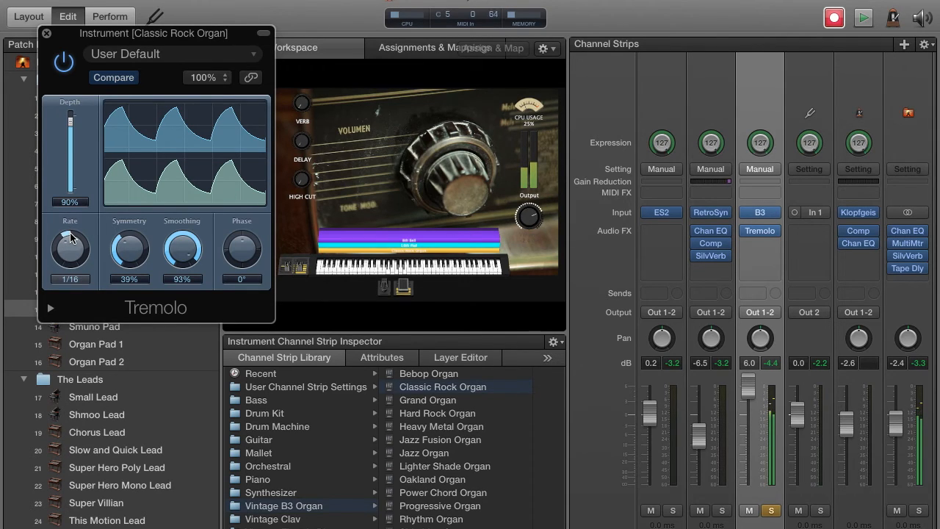
{"action": "left_click", "coordinate": [46, 34]}
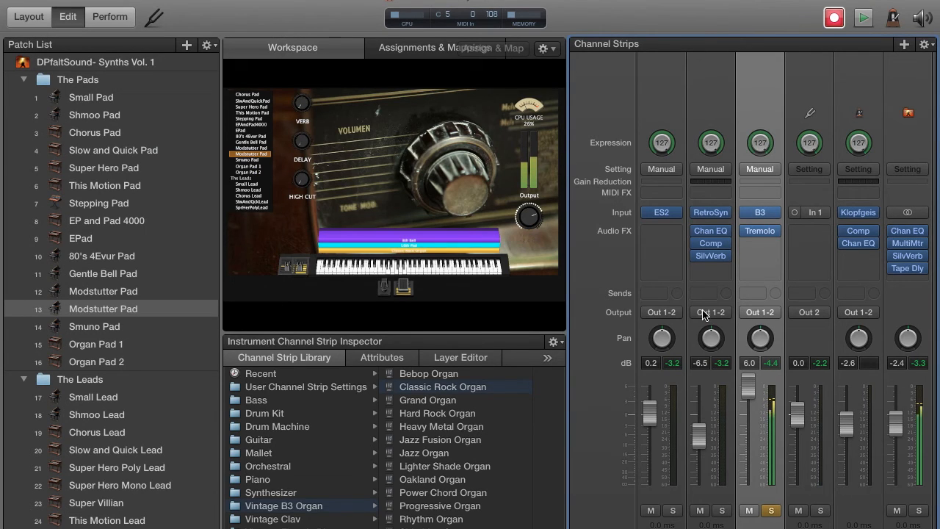